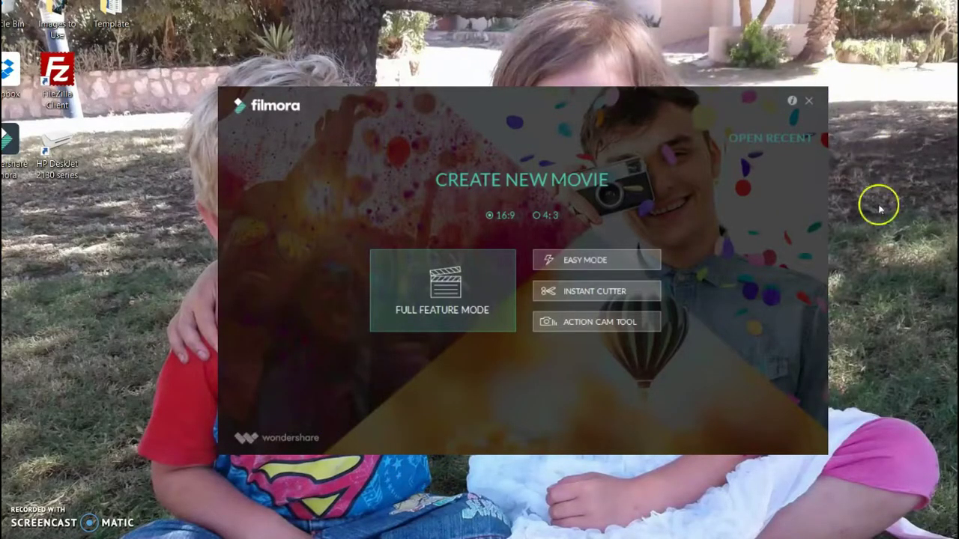
# Step: Start a 16:9 project in Full Feature Mode and import MVI_0516.MP4 from the 2017-10-17 folder in Dropbox Camera Uploads
pyautogui.click(470, 318)
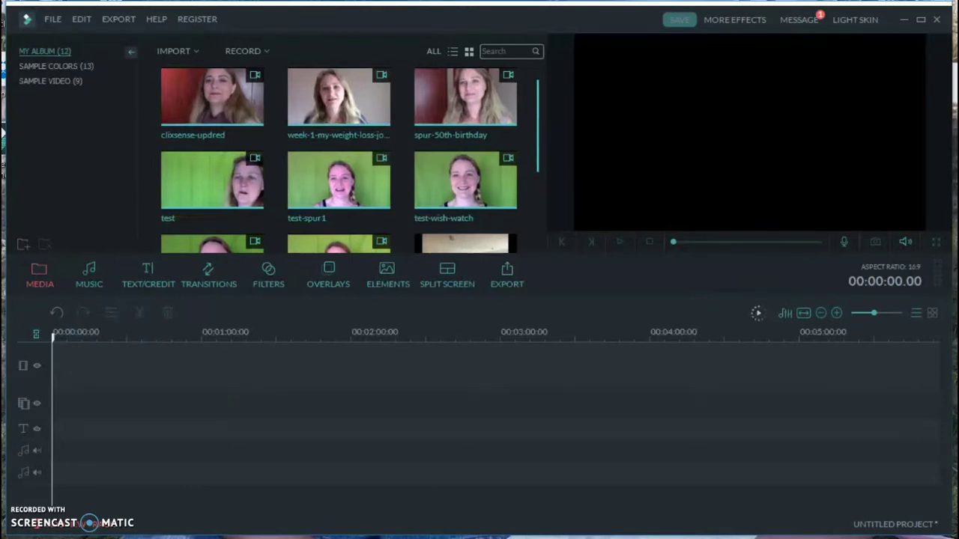
pyautogui.click(51, 20)
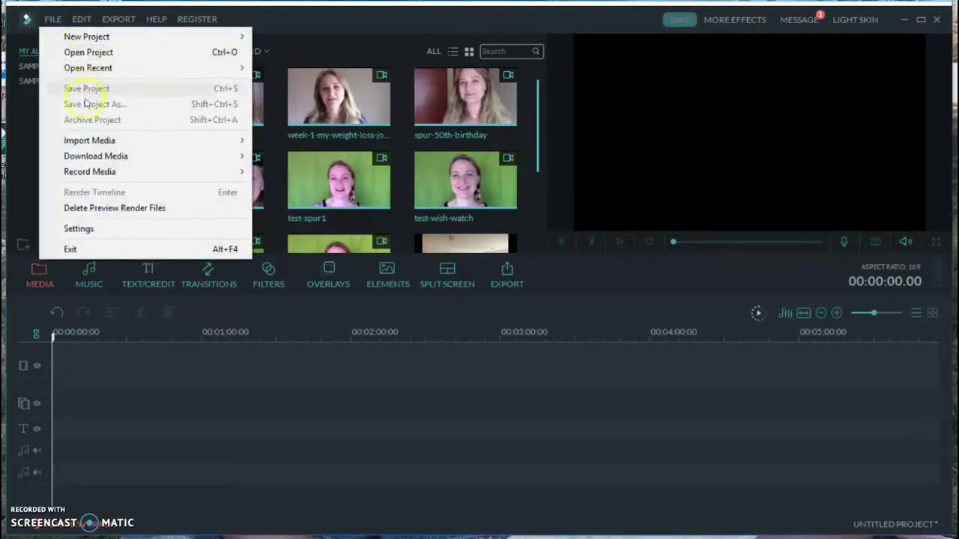
pyautogui.click(103, 143)
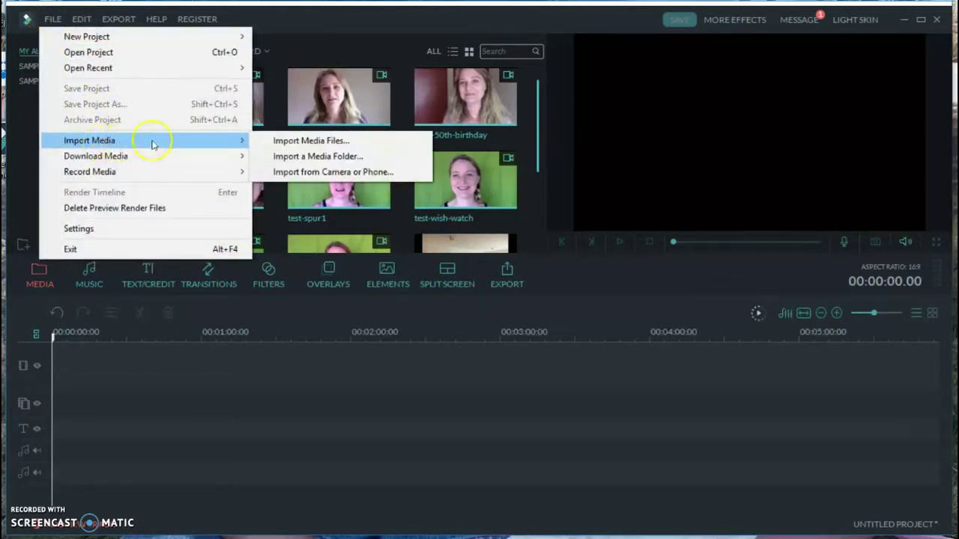
pyautogui.click(329, 144)
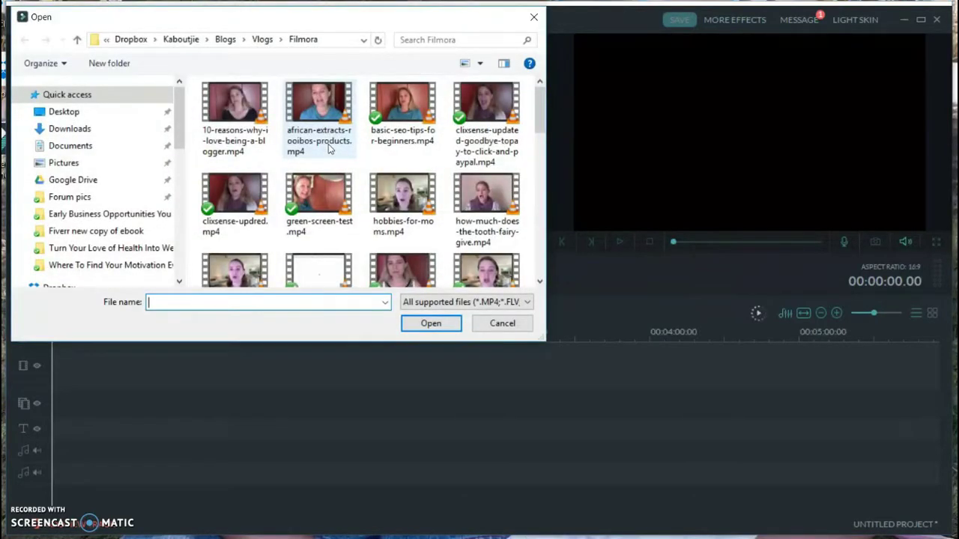
pyautogui.click(131, 166)
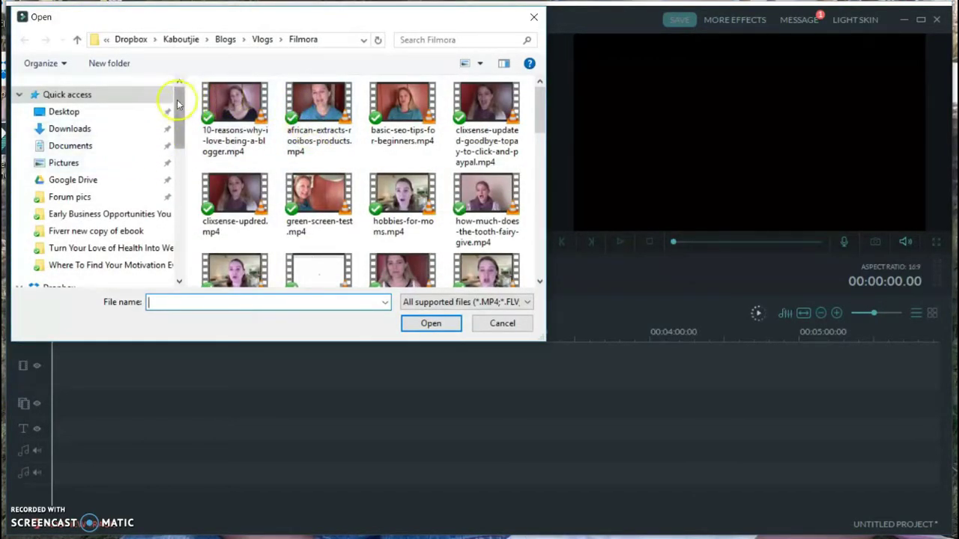
pyautogui.scroll(-3, 113, 171)
pyautogui.click(84, 173)
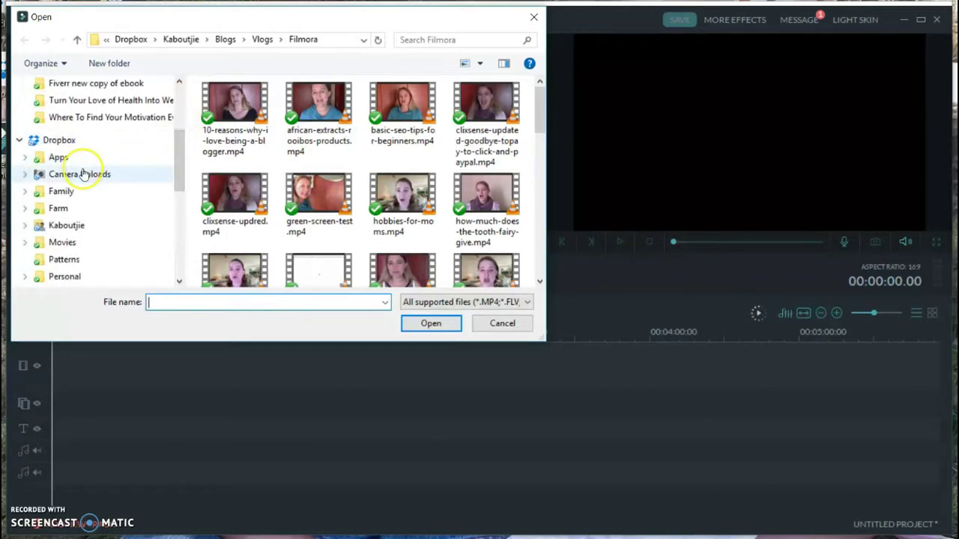
pyautogui.doubleClick(327, 128)
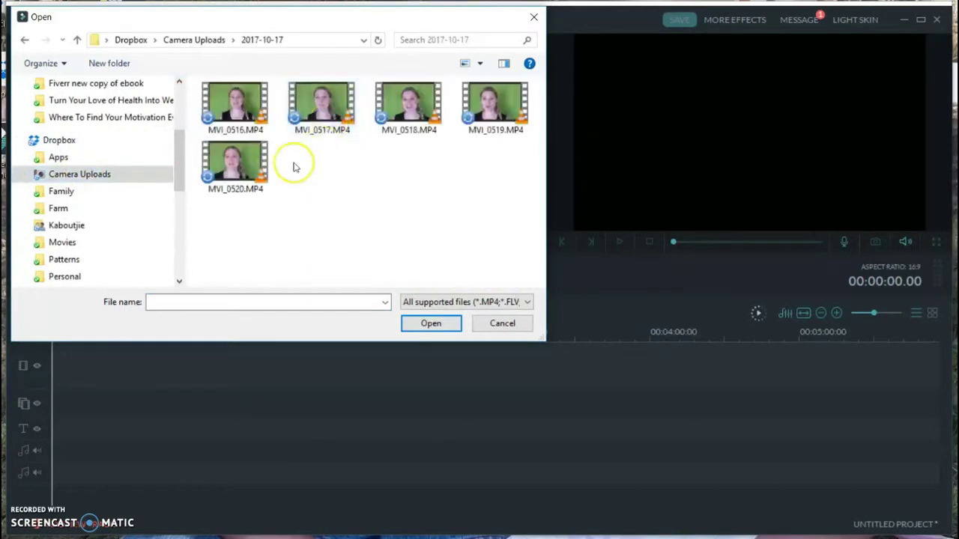
pyautogui.click(255, 101)
pyautogui.click(436, 327)
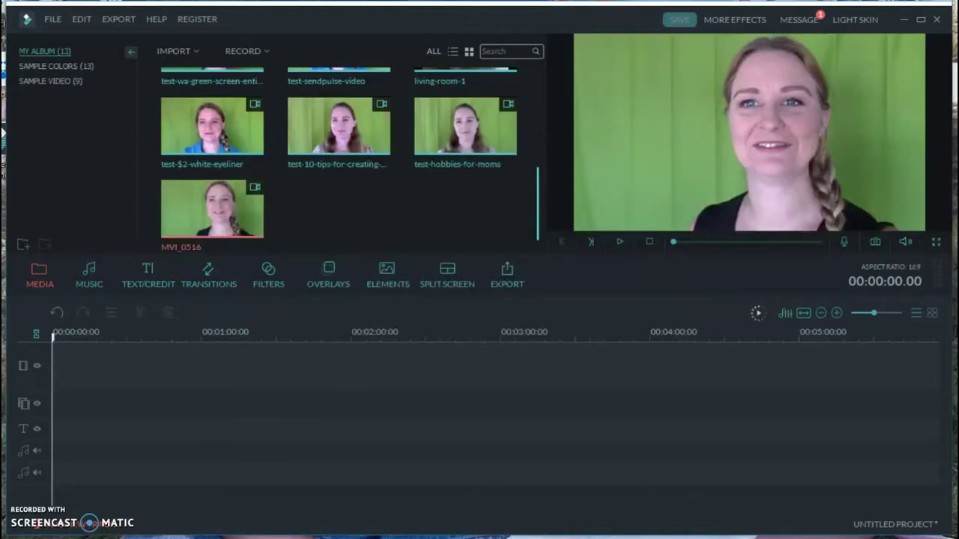
# Step: Place the imported MVI_0516 clip at the start of the timeline's video track
pyautogui.click(217, 204)
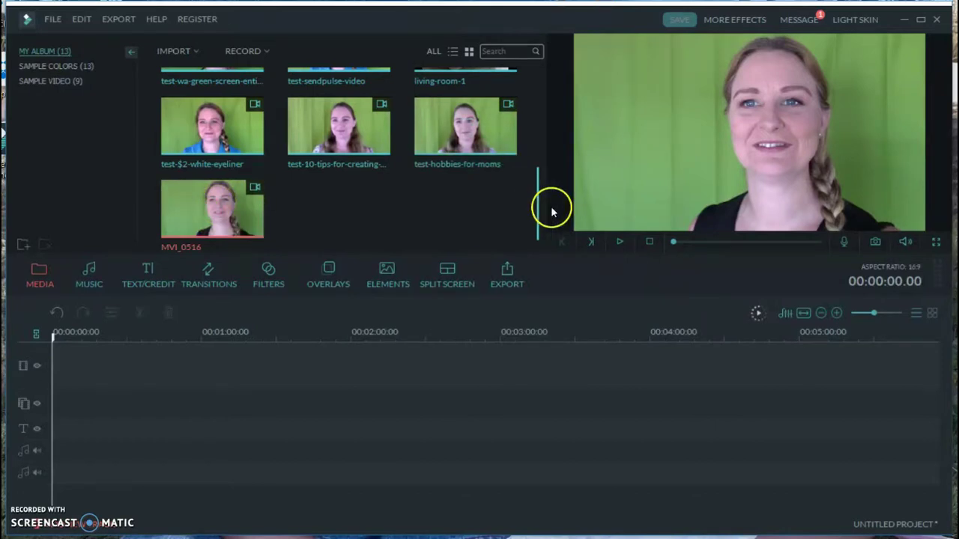
pyautogui.moveTo(538, 212); pyautogui.dragTo(561, 225)
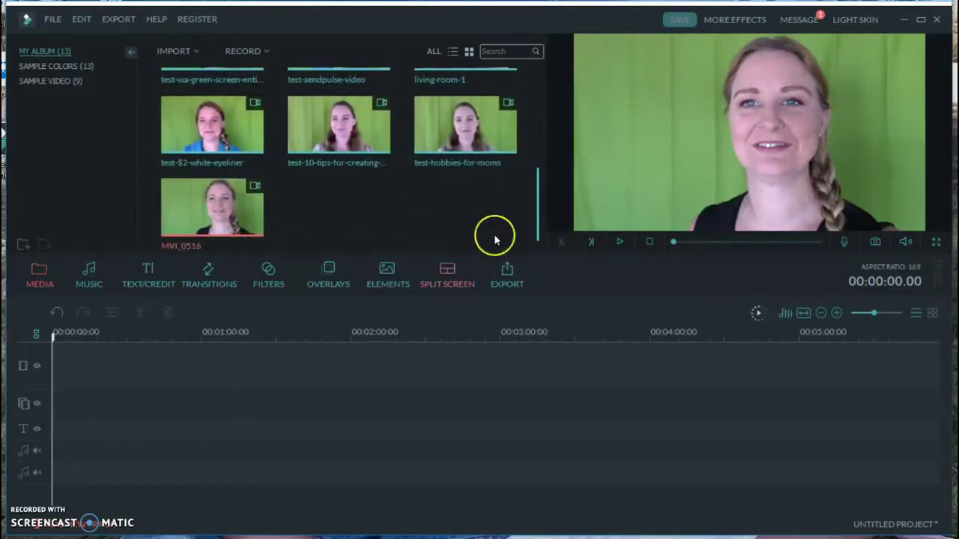
pyautogui.click(217, 210)
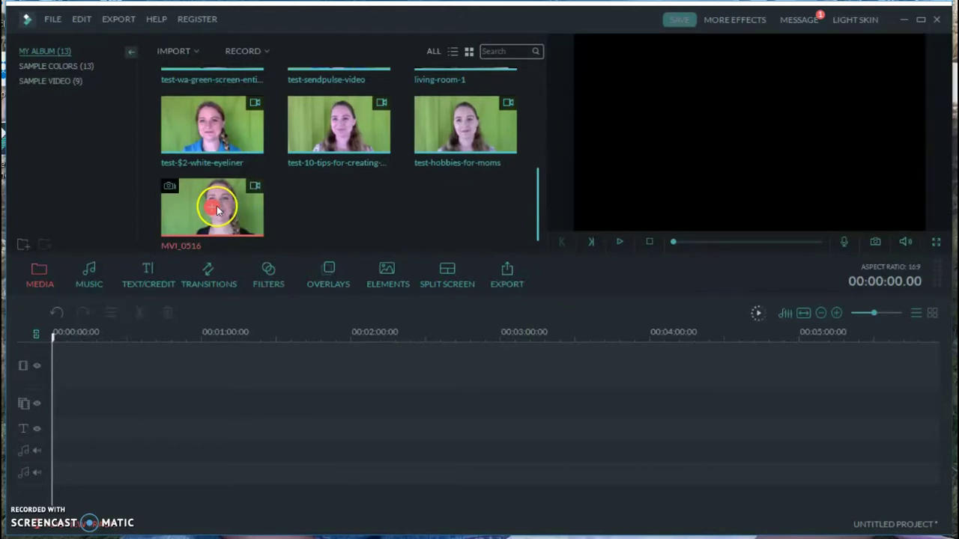
pyautogui.moveTo(124, 407); pyautogui.dragTo(125, 406)
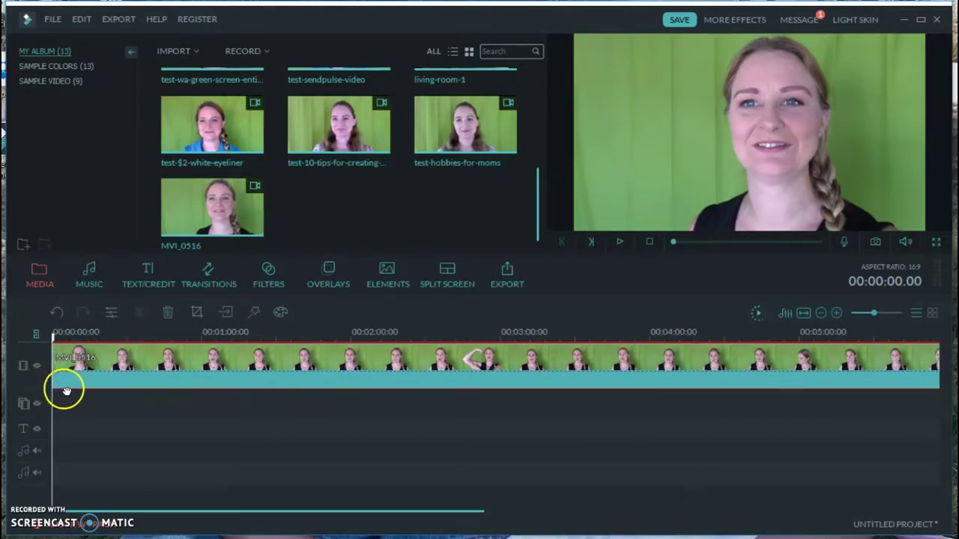
pyautogui.click(241, 473)
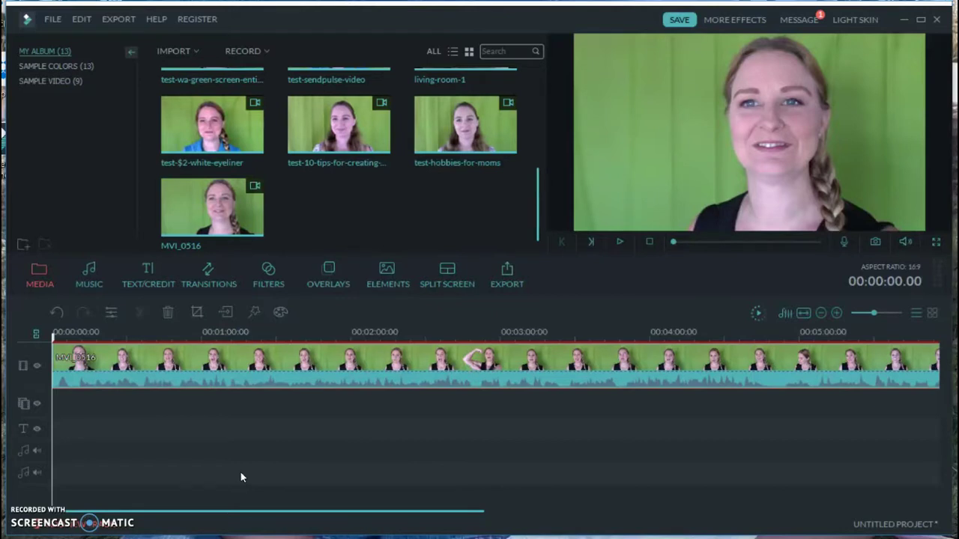
# Step: Enable background noise removal for the MVI_0516 clip's audio and set its strength to Strong
pyautogui.moveTo(192, 392); pyautogui.dragTo(82, 369)
pyautogui.doubleClick(86, 365)
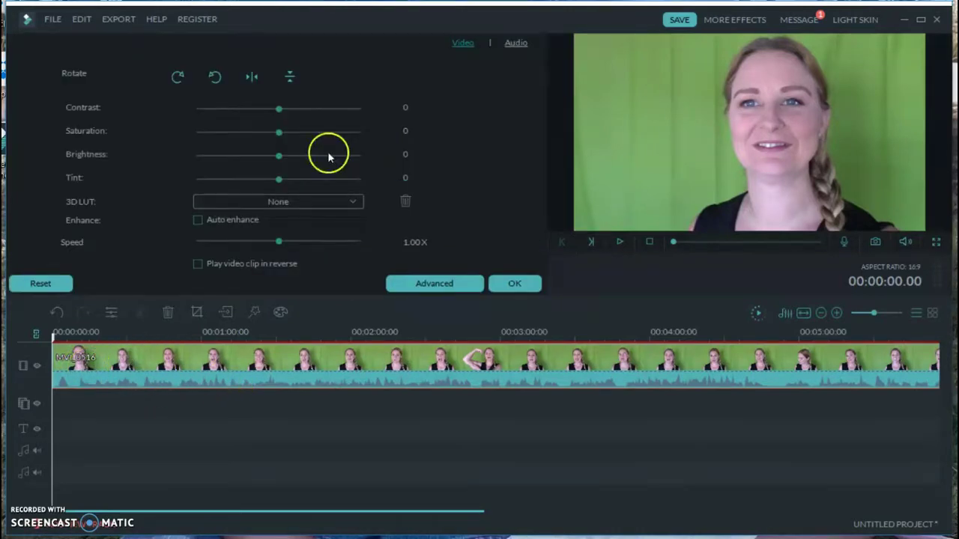
pyautogui.click(515, 43)
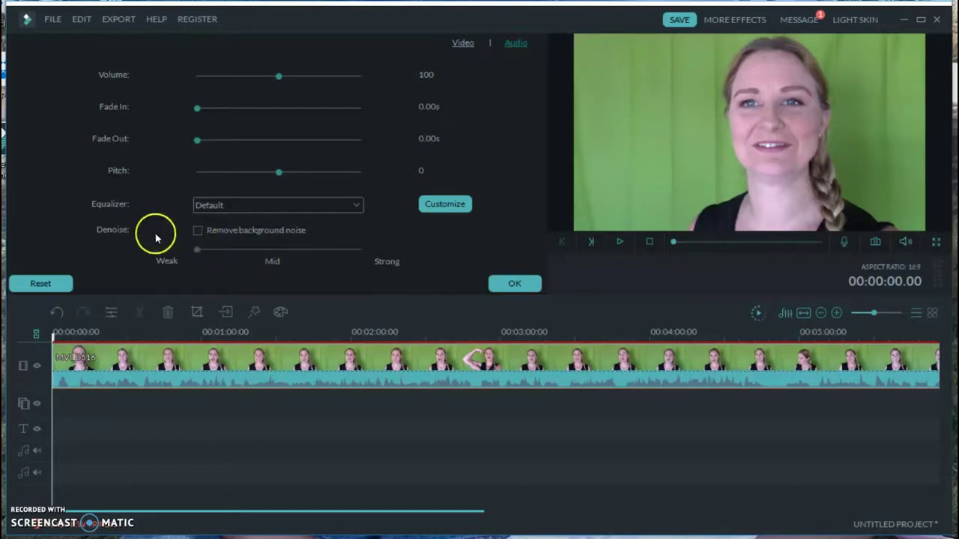
pyautogui.click(197, 232)
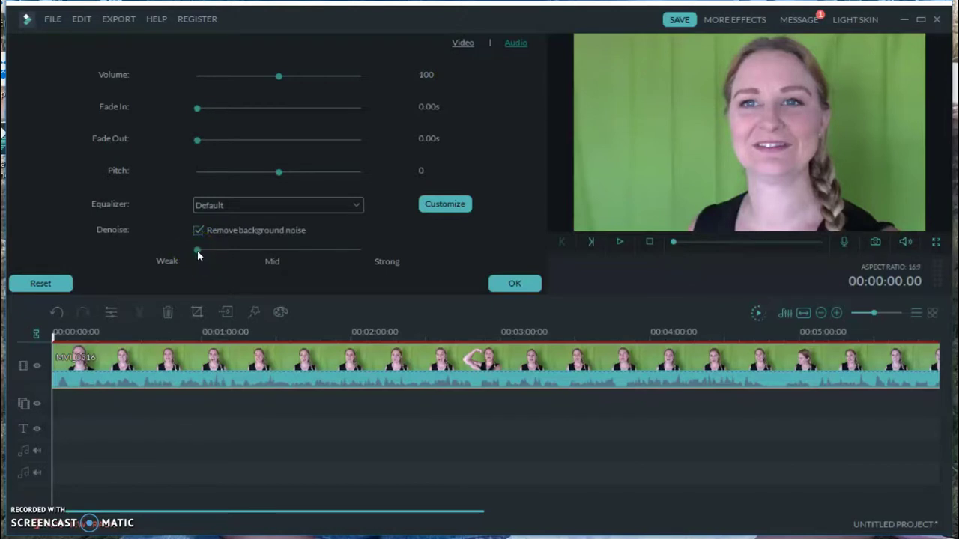
pyautogui.moveTo(197, 251); pyautogui.dragTo(361, 251)
pyautogui.click(516, 284)
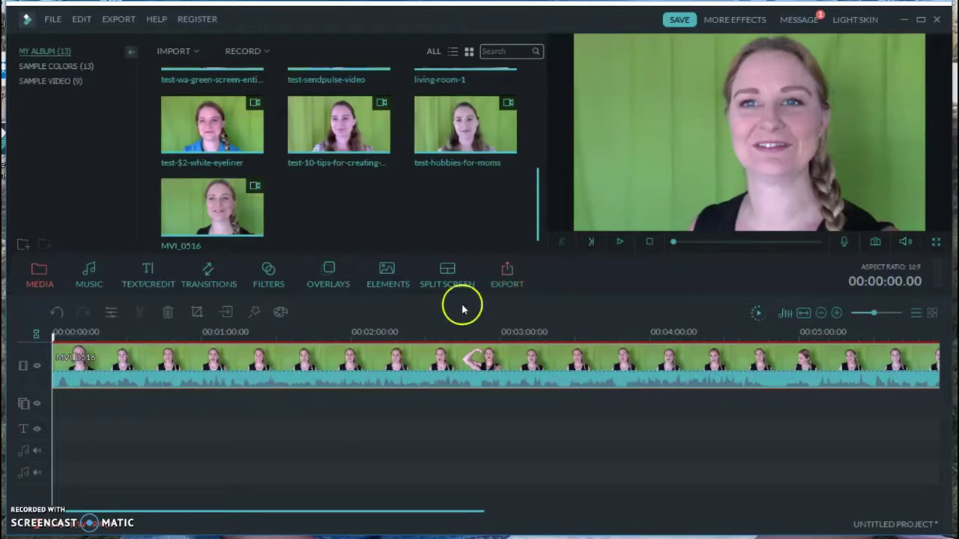
# Step: Auto enhance the clip's picture and set contrast to 30, saturation to 30, brightness to 5 and tint to 9
pyautogui.doubleClick(85, 370)
pyautogui.click(466, 44)
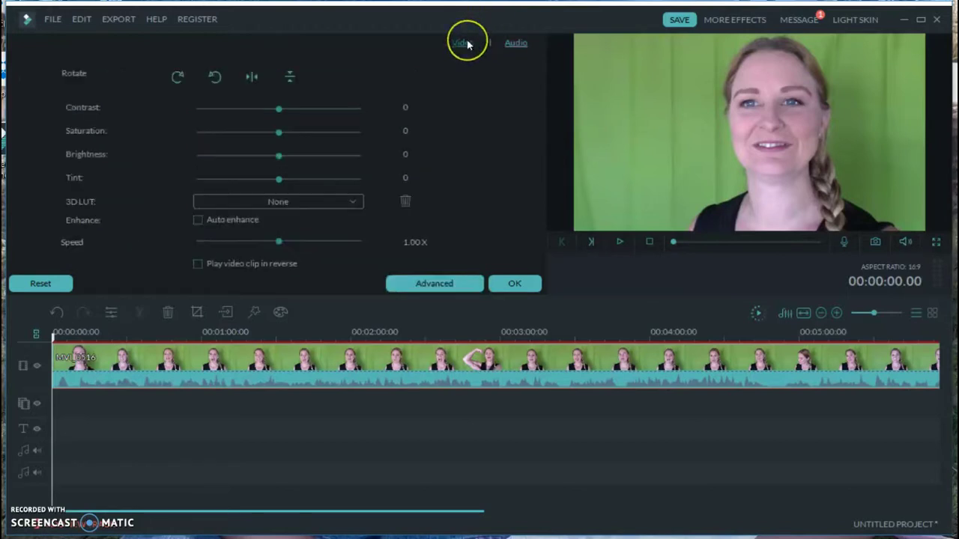
pyautogui.click(198, 221)
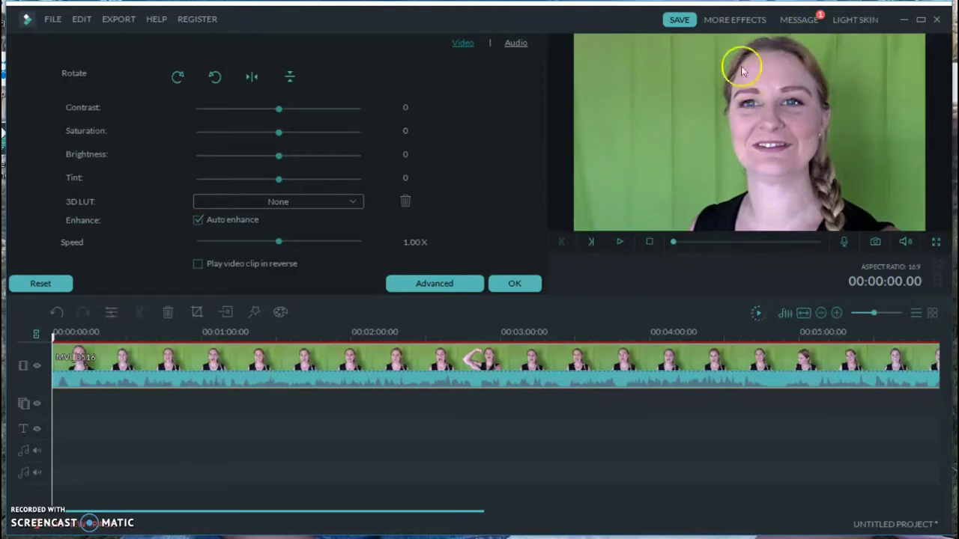
pyautogui.click(197, 221)
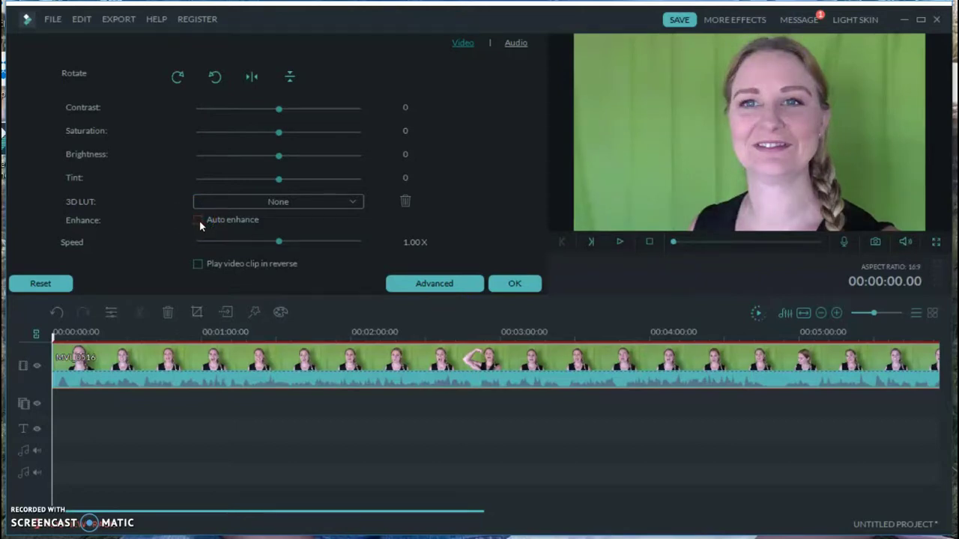
pyautogui.click(198, 221)
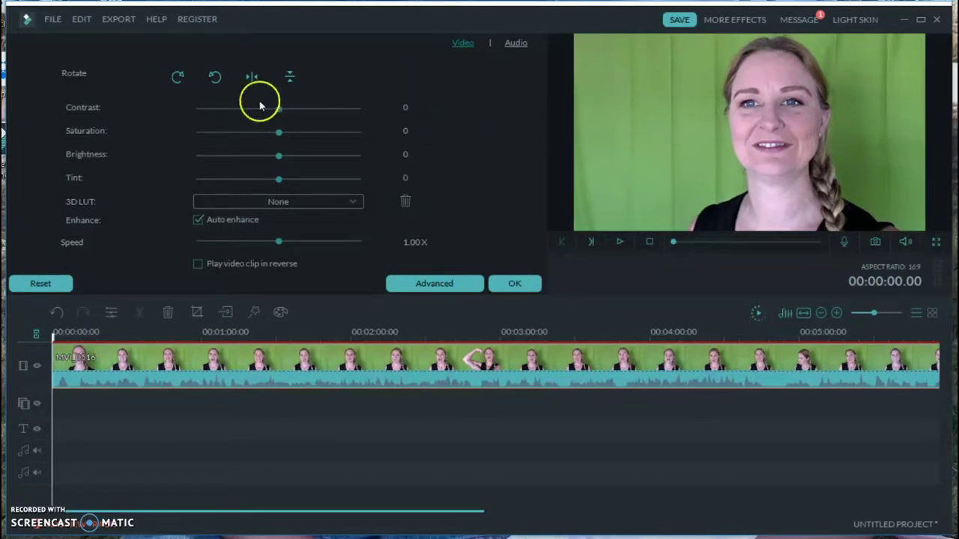
pyautogui.moveTo(283, 109); pyautogui.dragTo(285, 183)
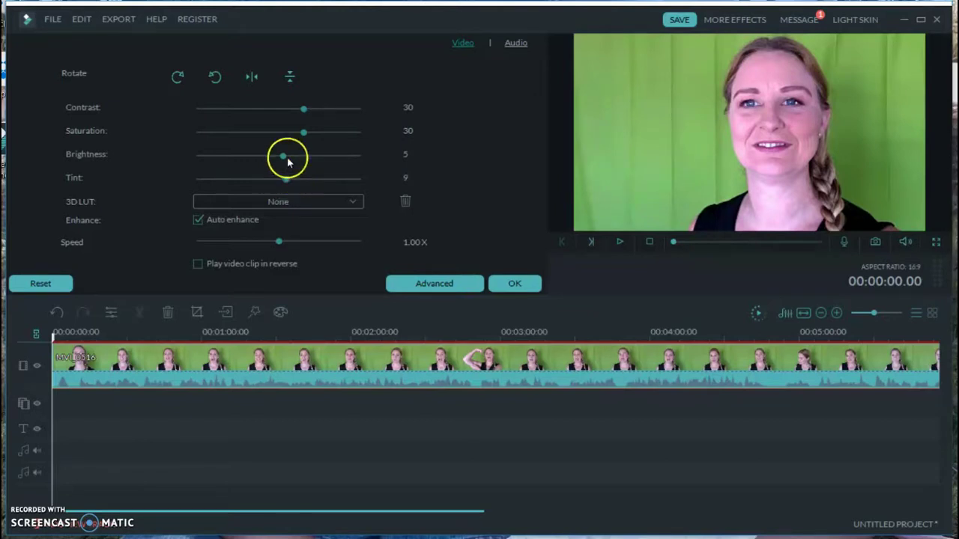
pyautogui.click(516, 285)
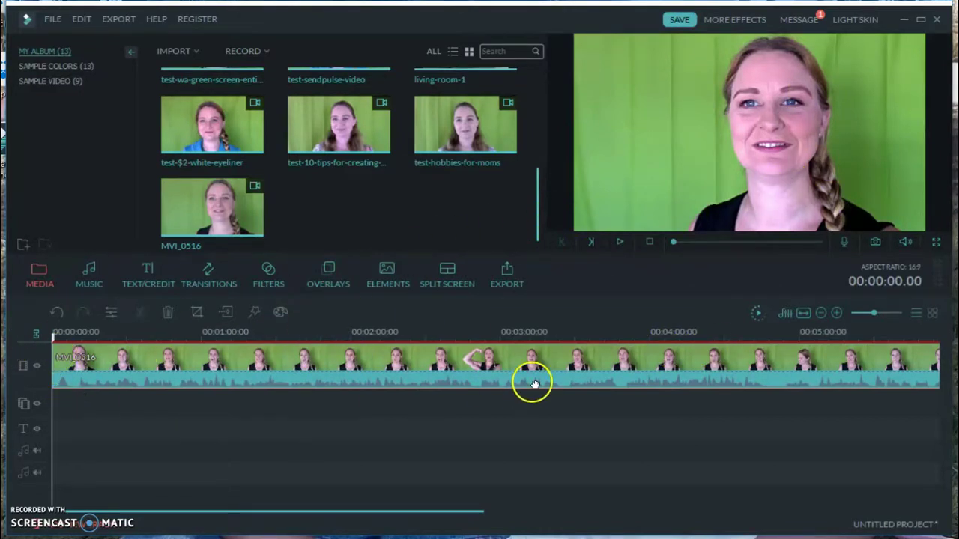
# Step: Split the clip at 00:00:02.14, just before the speaking begins, and delete the opening section
pyautogui.click(619, 242)
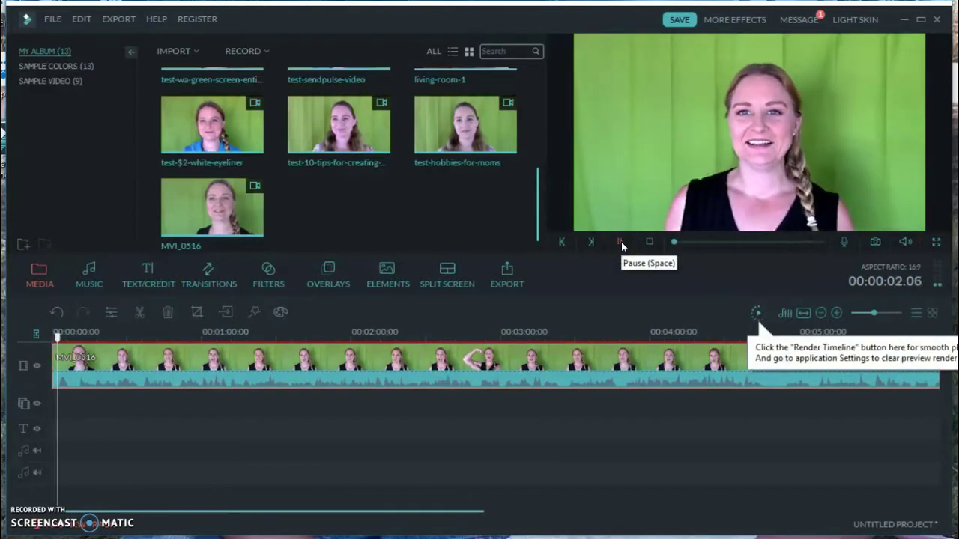
pyautogui.click(622, 241)
pyautogui.click(61, 337)
pyautogui.moveTo(61, 338)
pyautogui.mouseDown()
pyautogui.moveTo(54, 332)
pyautogui.moveTo(60, 339)
pyautogui.mouseUp()
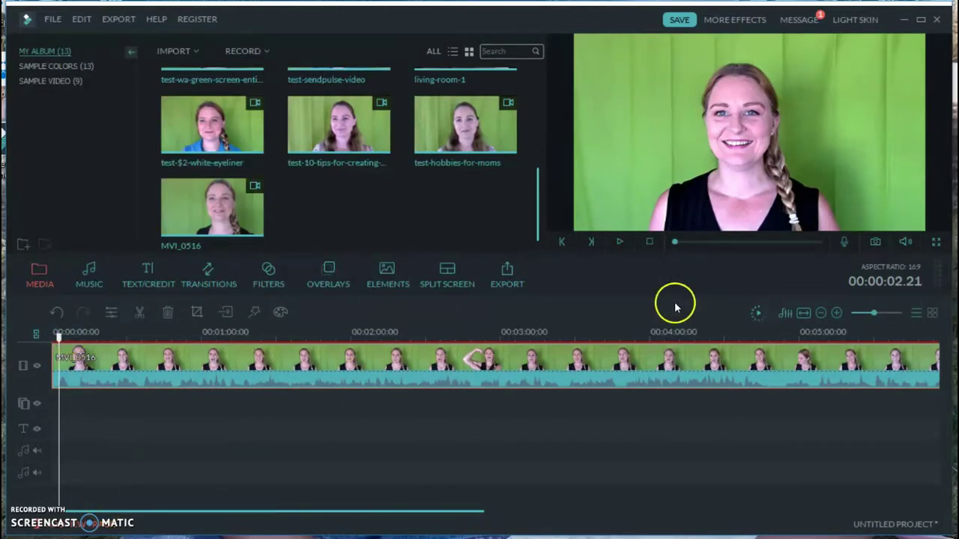
pyautogui.click(619, 241)
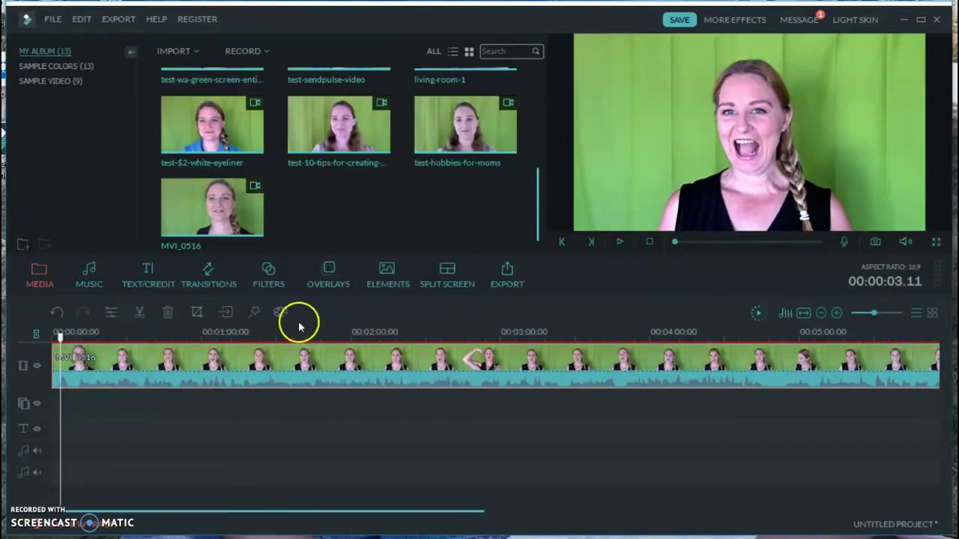
pyautogui.moveTo(61, 338); pyautogui.dragTo(60, 337)
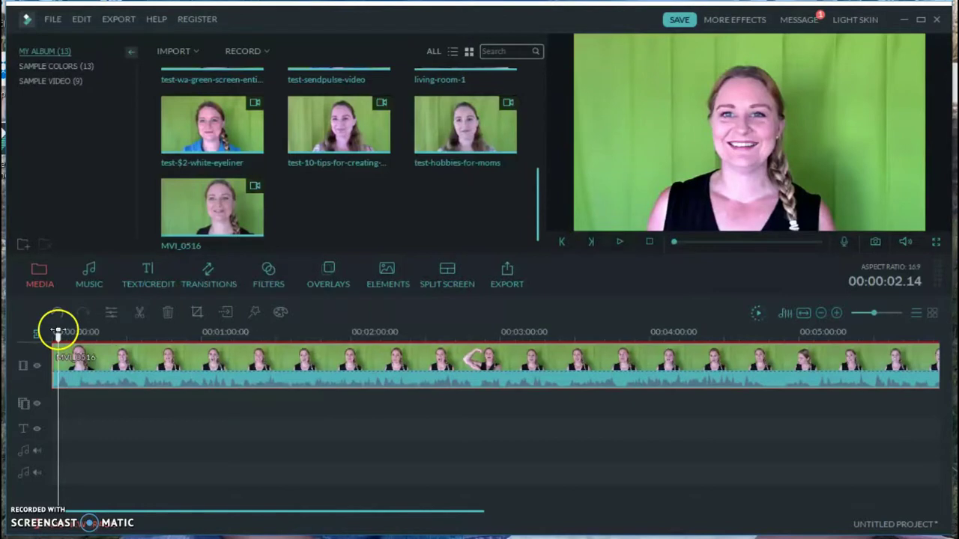
pyautogui.click(64, 362)
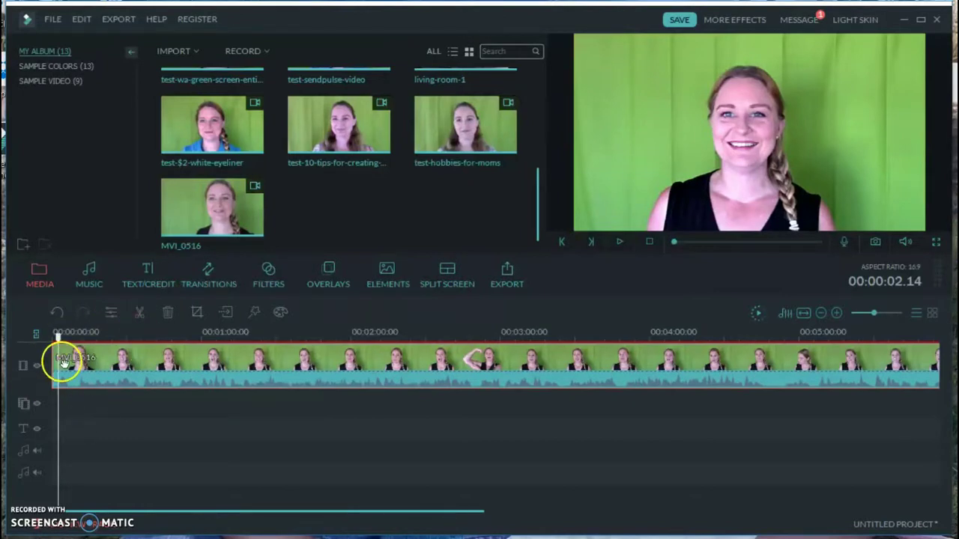
pyautogui.click(142, 310)
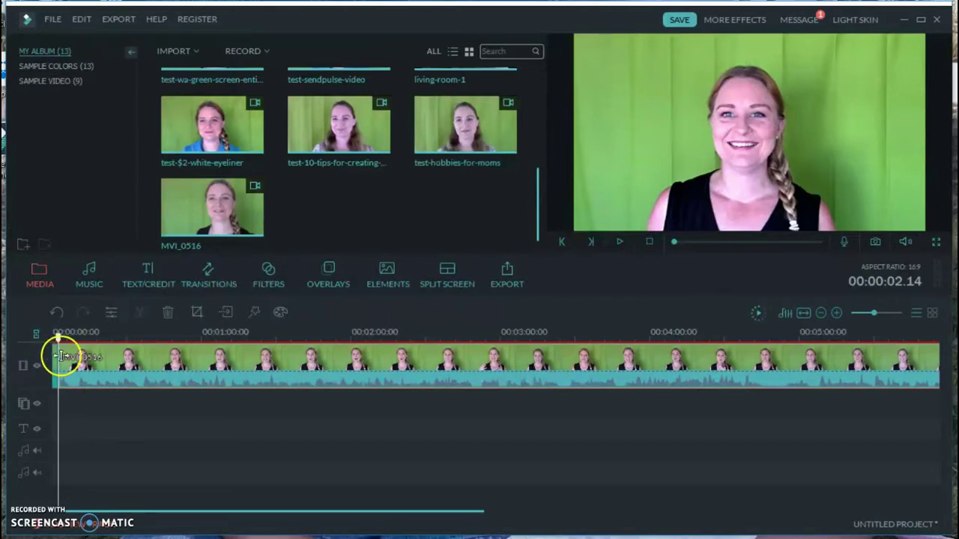
pyautogui.click(56, 358)
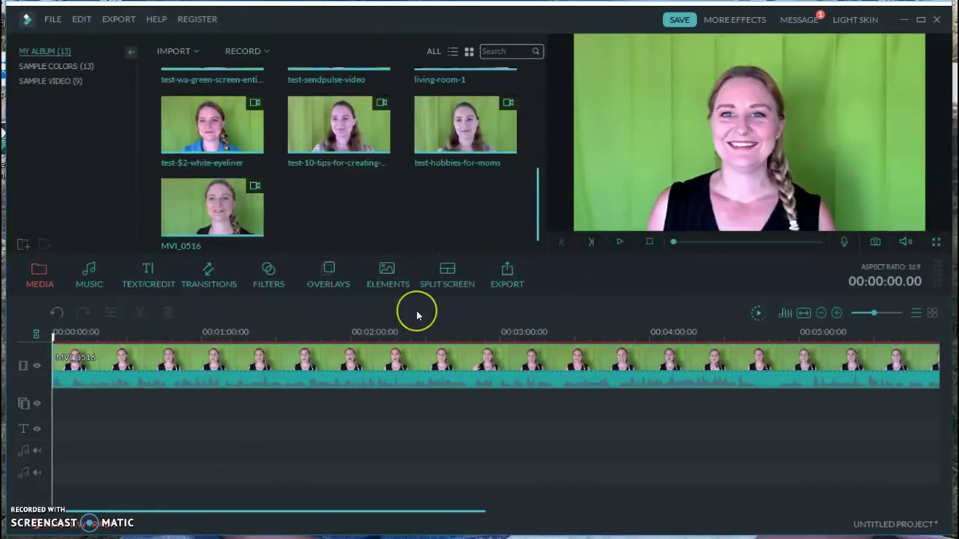
# Step: Play the trimmed clip from its start and split it at 00:00:04.10
pyautogui.click(622, 241)
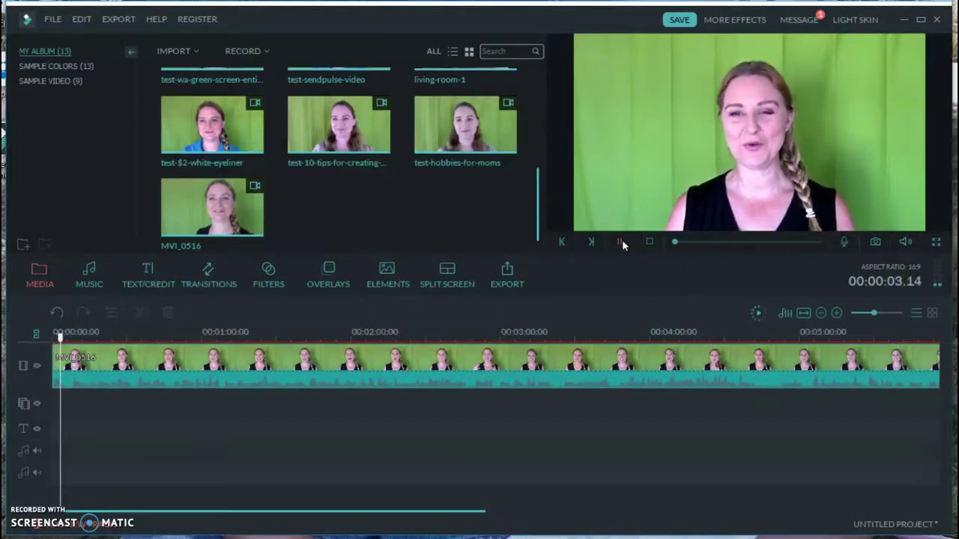
pyautogui.click(619, 239)
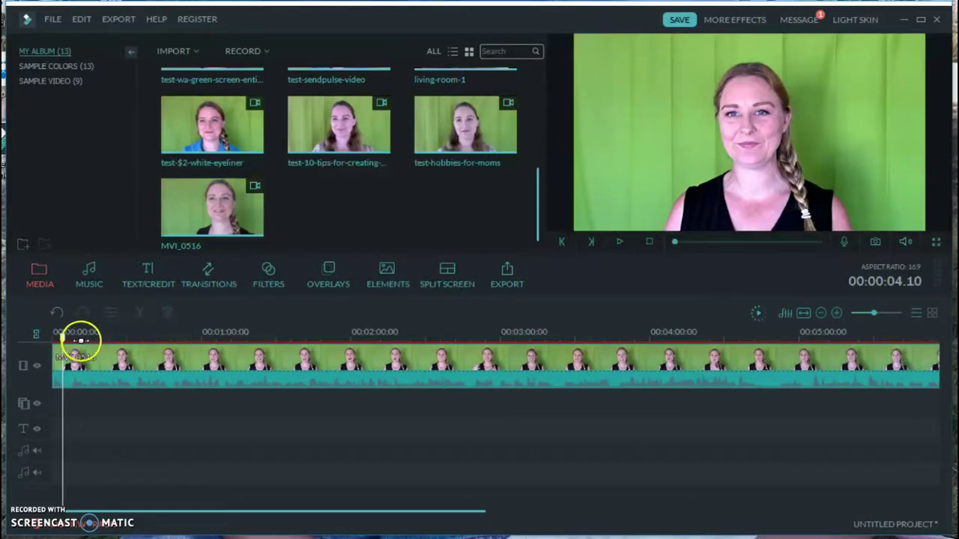
pyautogui.click(63, 378)
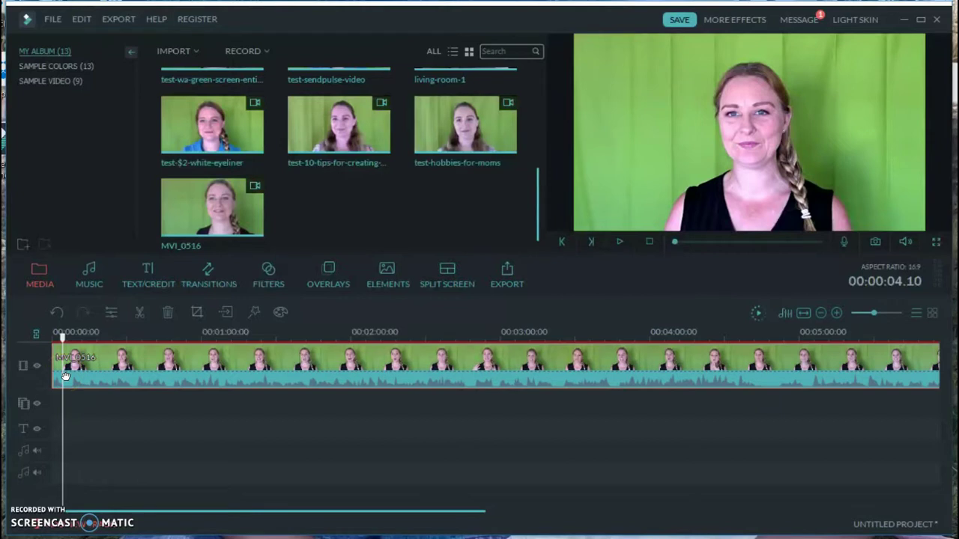
pyautogui.click(139, 312)
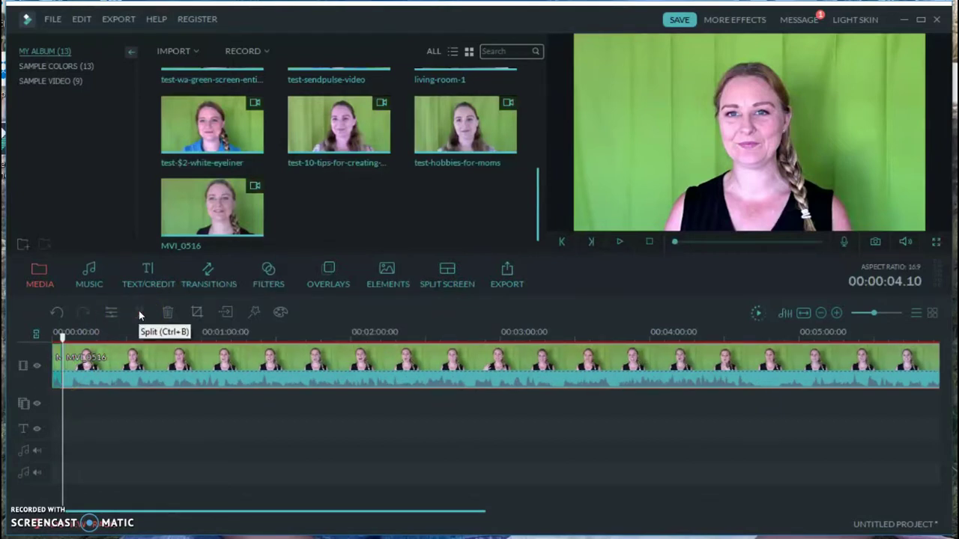
# Step: Play on to 00:00:09.09, split the clip there and delete the section between 00:00:04.10 and 00:00:09.09
pyautogui.click(617, 240)
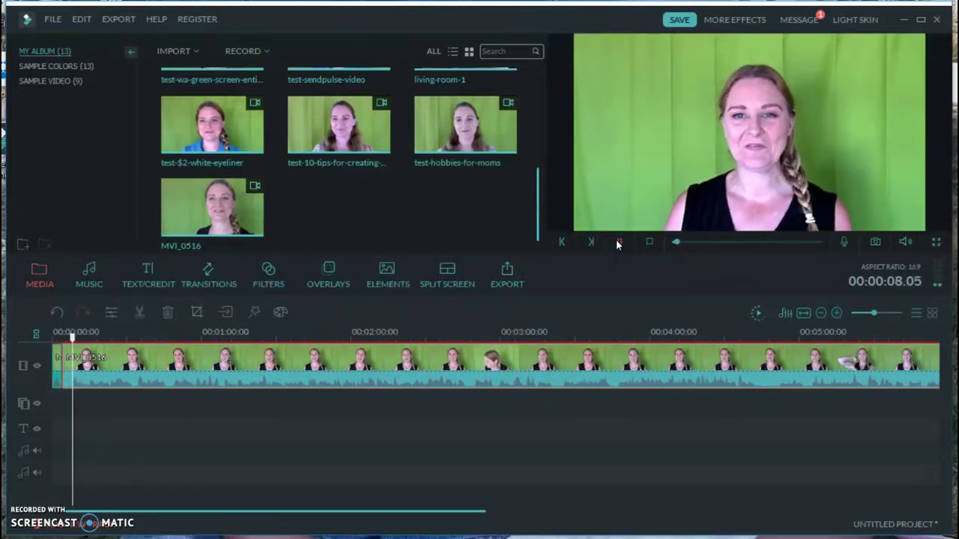
pyautogui.click(616, 241)
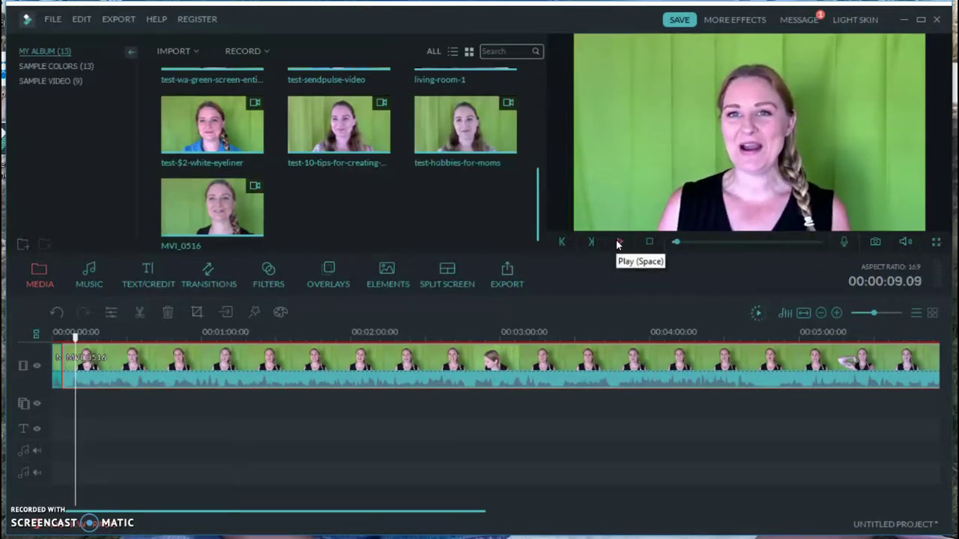
pyautogui.click(138, 313)
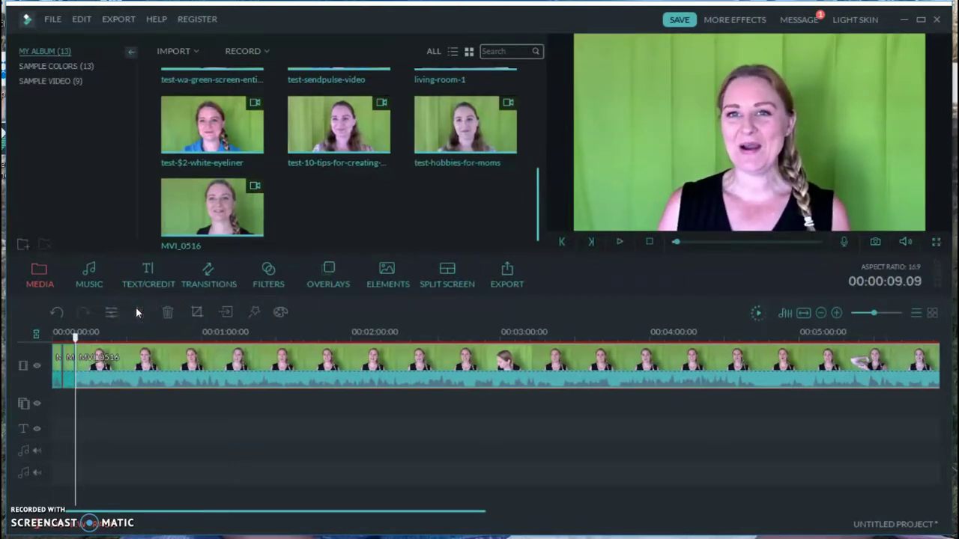
pyautogui.click(73, 360)
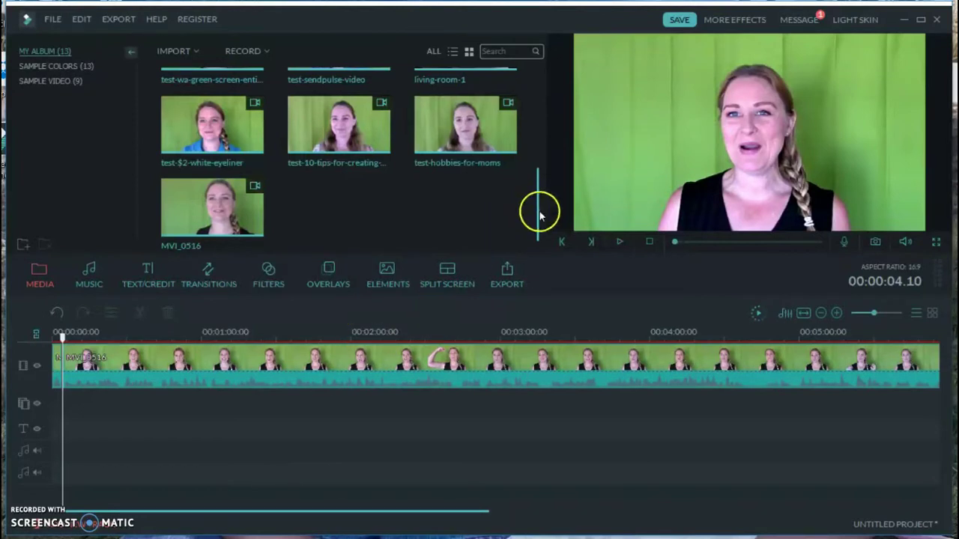
# Step: Insert the living-room-1 image from the media library between the two MVI_0516 clips at 00:00:04.10
pyautogui.moveTo(539, 212); pyautogui.dragTo(539, 167)
pyautogui.click(463, 150)
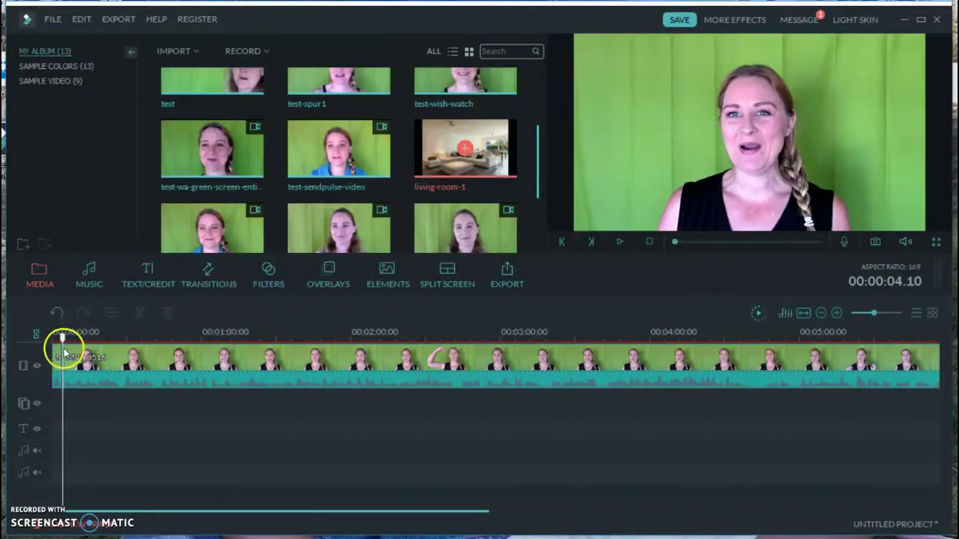
pyautogui.click(459, 159)
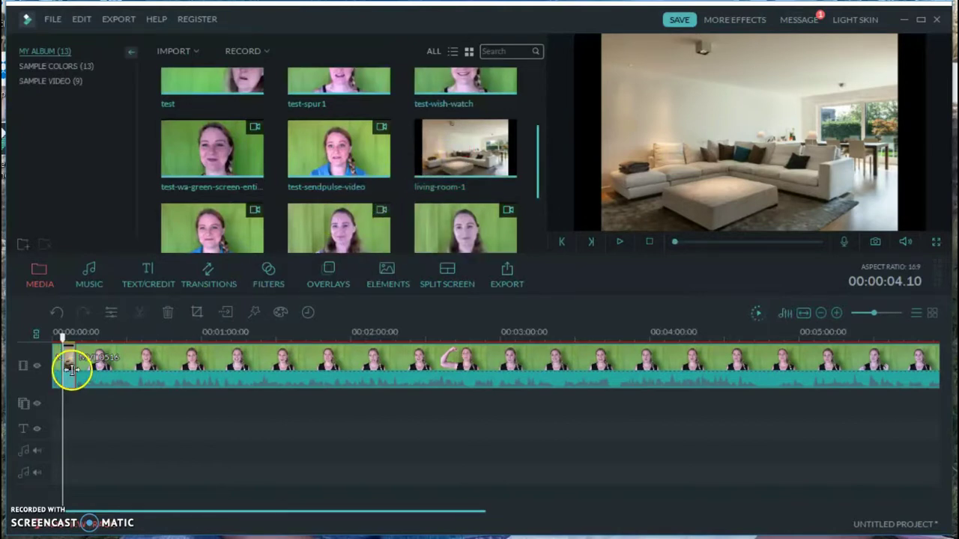
# Step: Play the edited video from the start past the inserted living-room image and pause at 00:00:18.03
pyautogui.moveTo(62, 336); pyautogui.dragTo(54, 332)
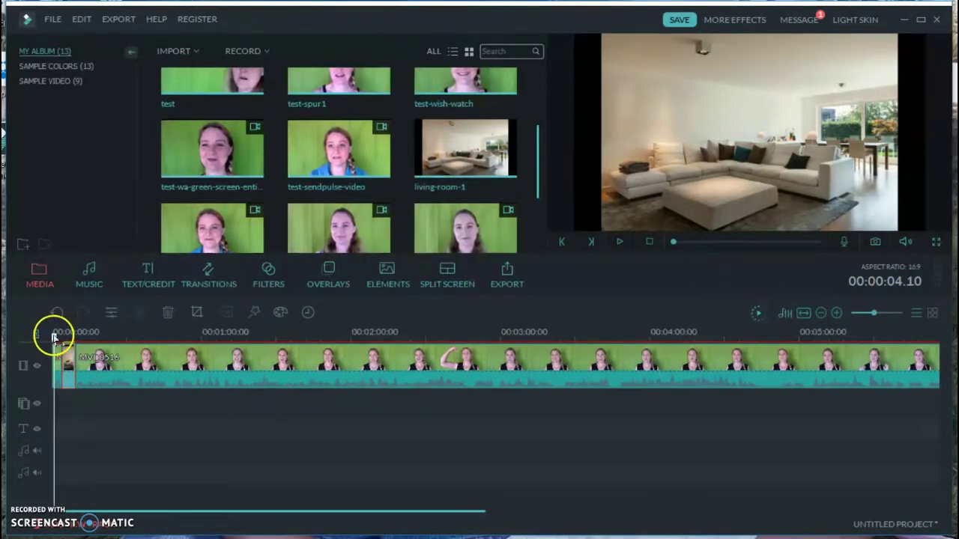
pyautogui.click(619, 242)
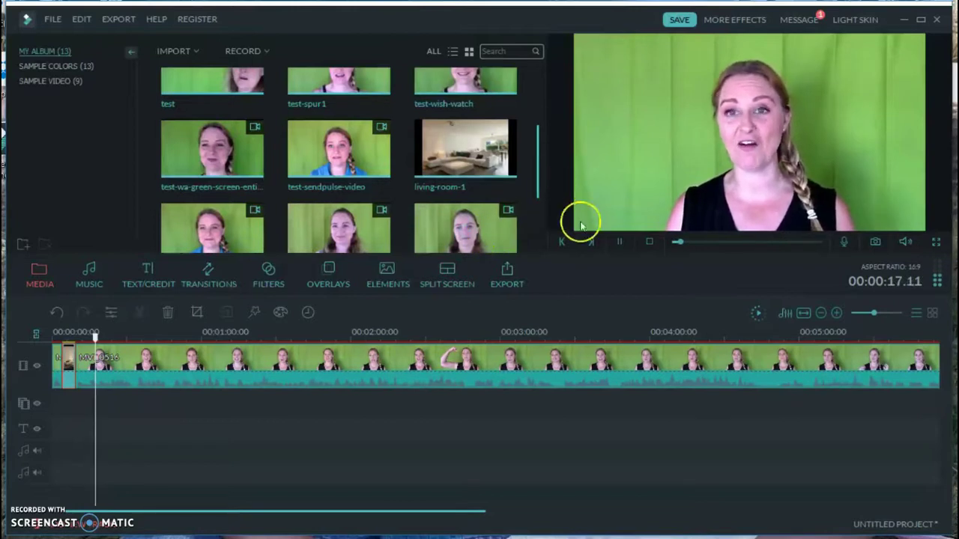
pyautogui.click(619, 242)
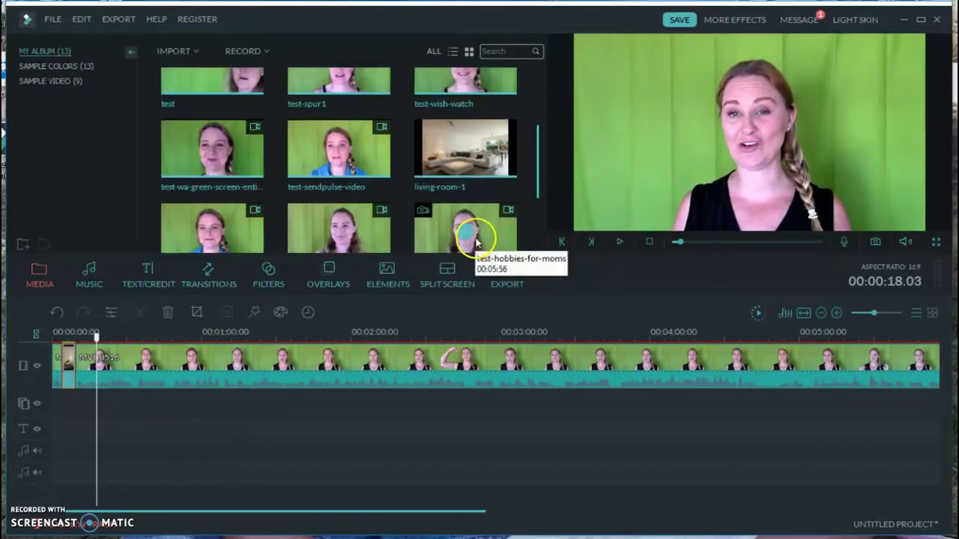
pyautogui.click(62, 369)
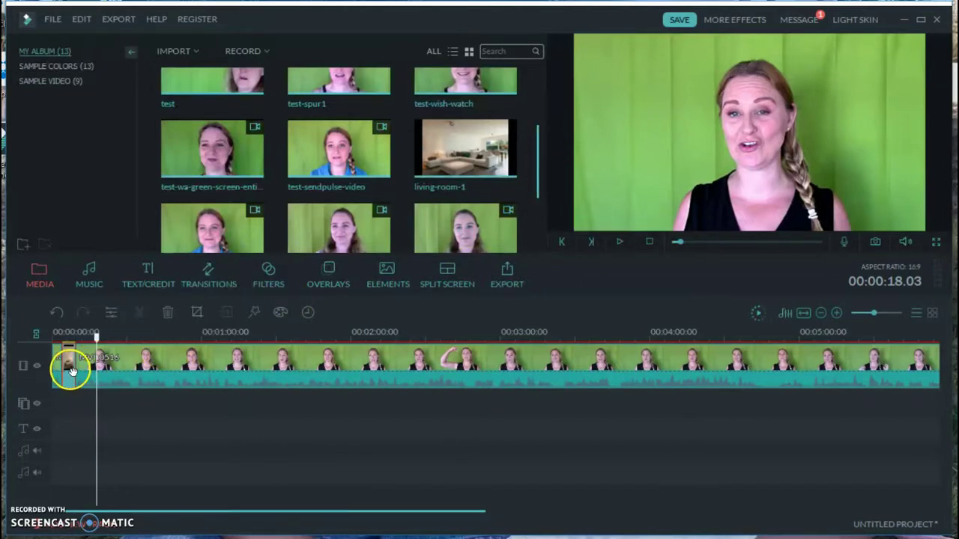
pyautogui.click(466, 149)
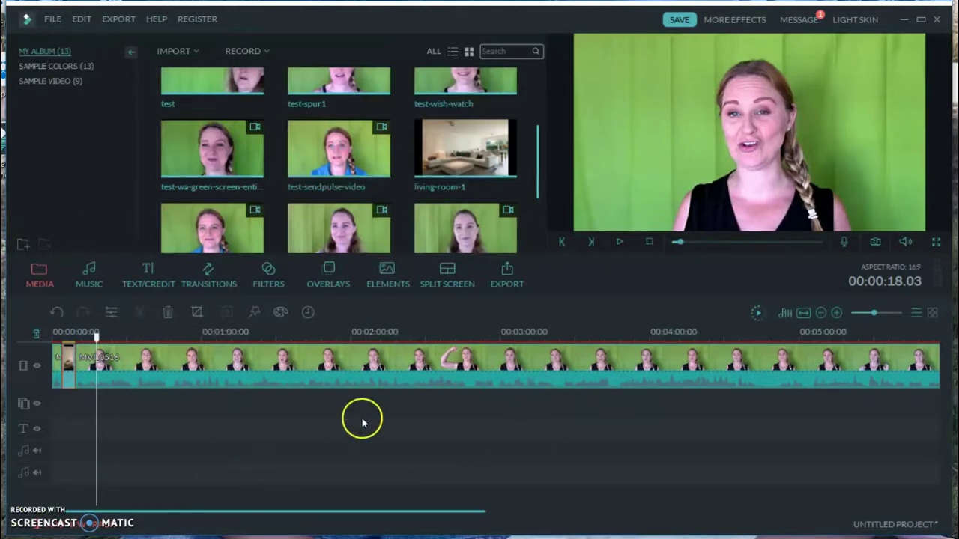
pyautogui.click(225, 360)
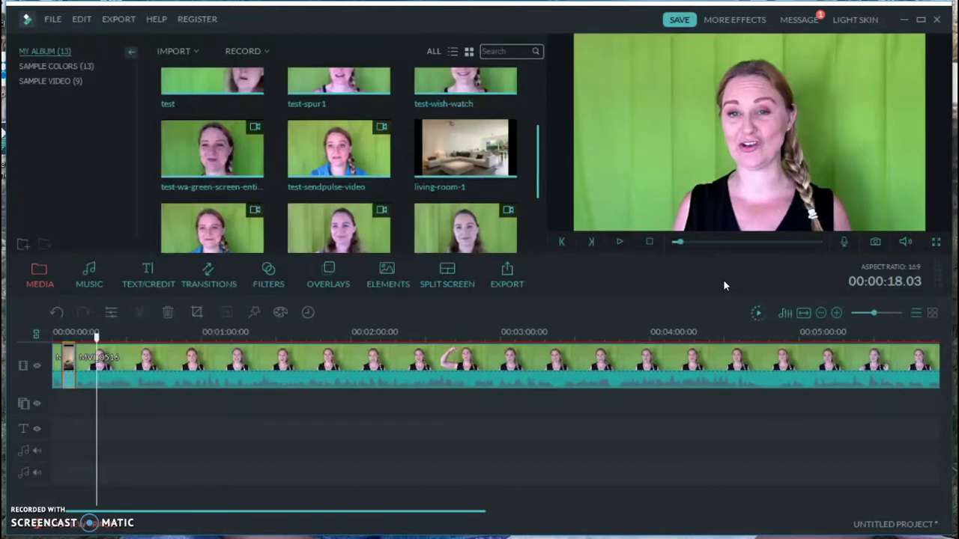
# Step: Open the export options for the edited video
pyautogui.click(122, 20)
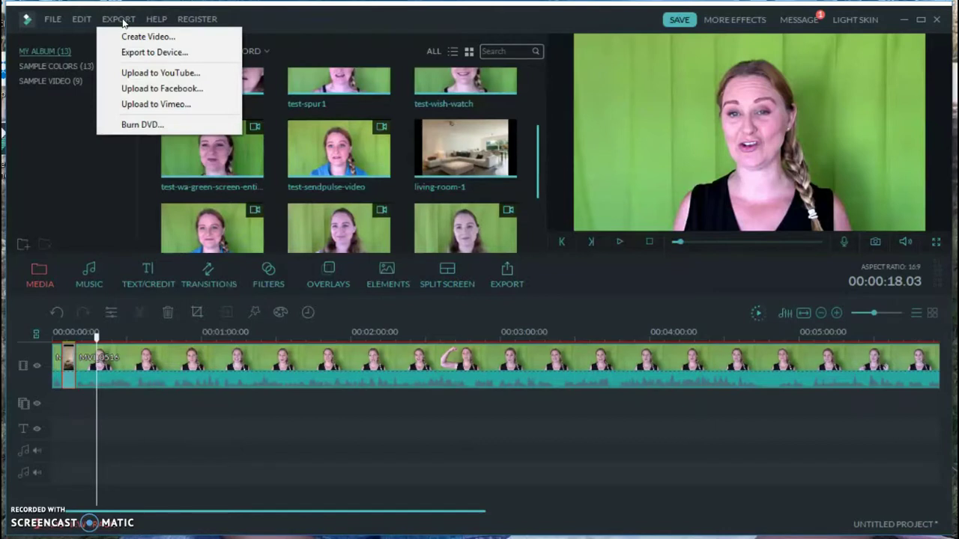